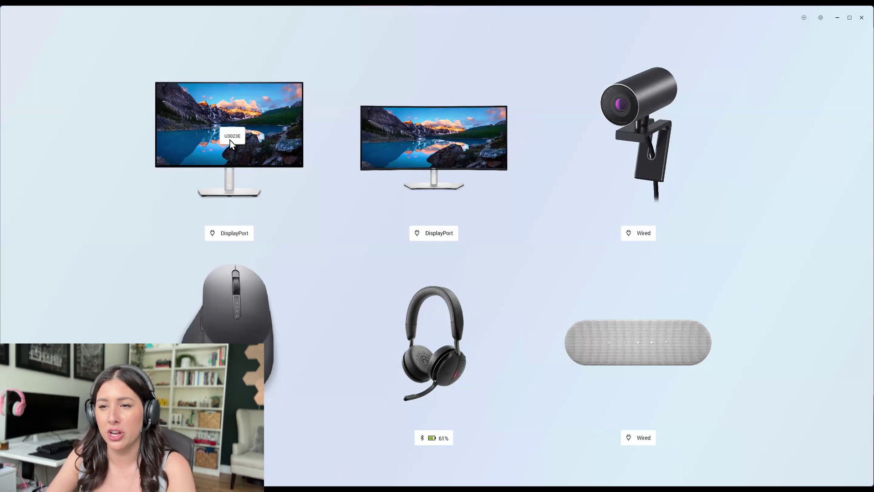
Open the U3023E monitor, check the monitor selection list, and show its brightness and contrast settings.
left_click(238, 136)
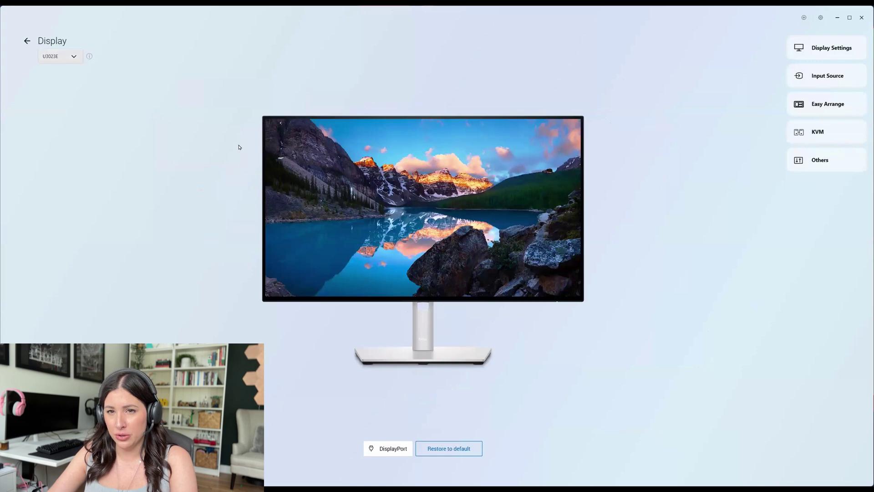
key("alt+Down")
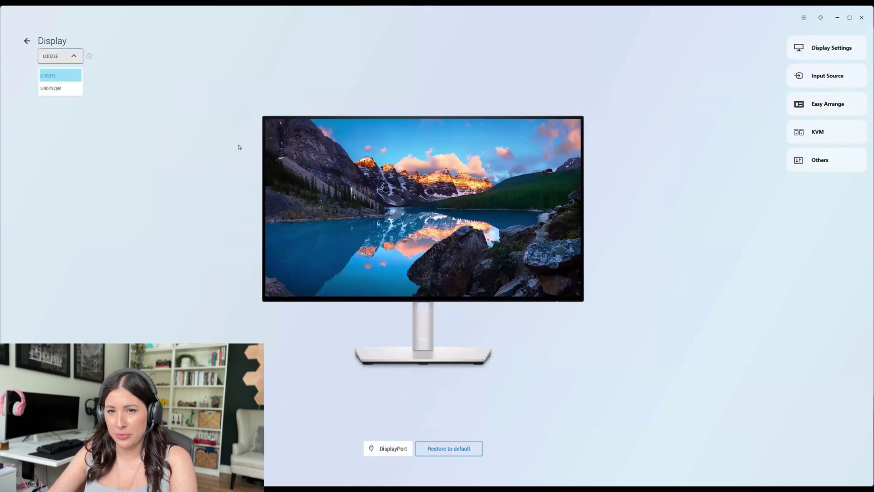
left_click(72, 91)
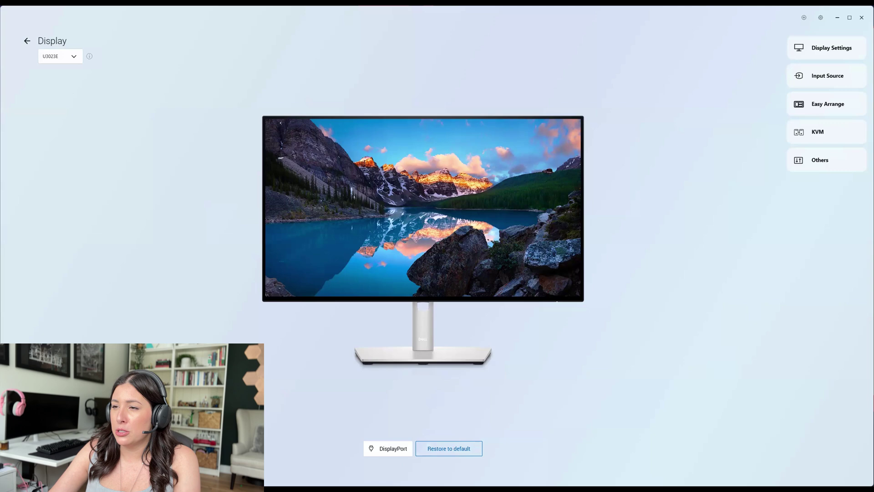
left_click(827, 48)
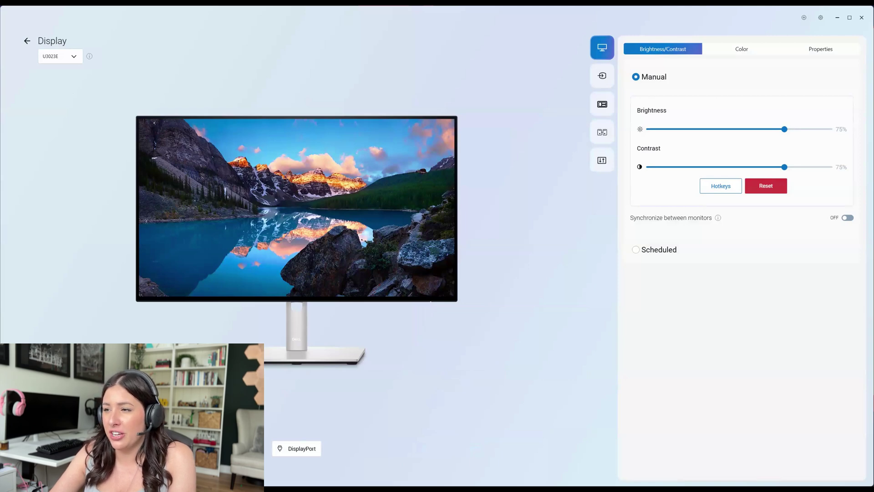
Set the U3023E's color mode to Auto with application-specific presets and turn on Color Management.
left_click(742, 49)
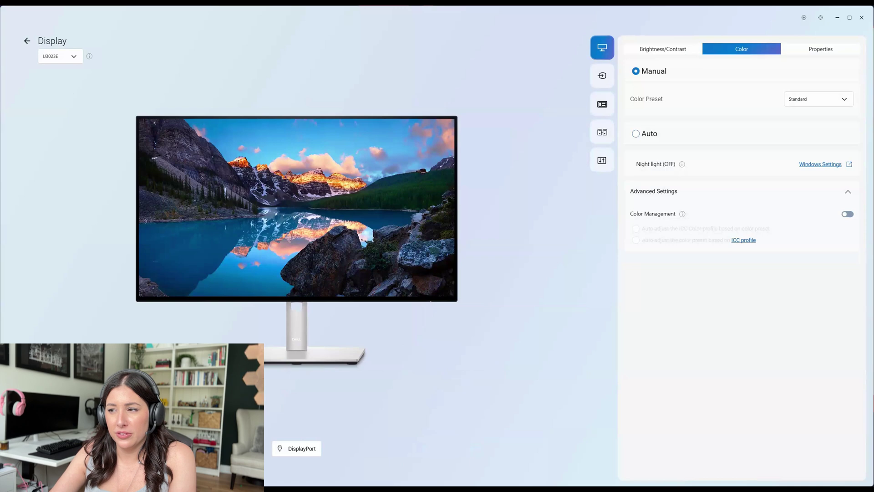
left_click(636, 134)
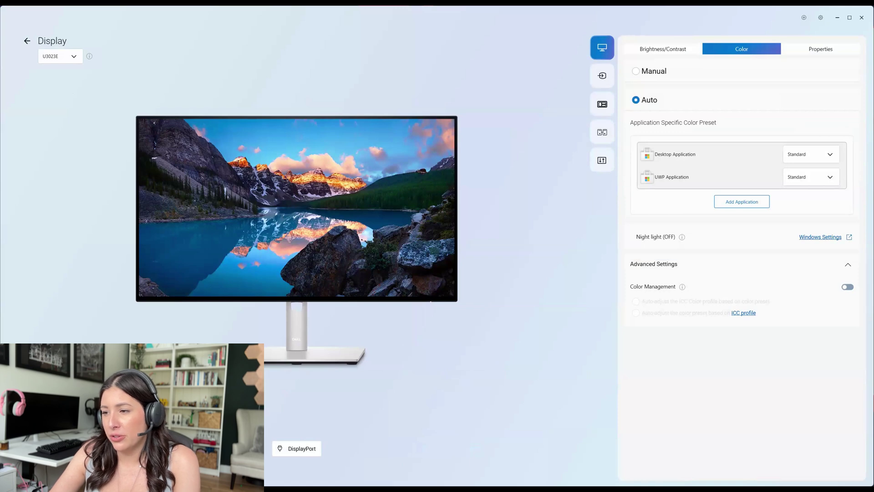
left_click(848, 287)
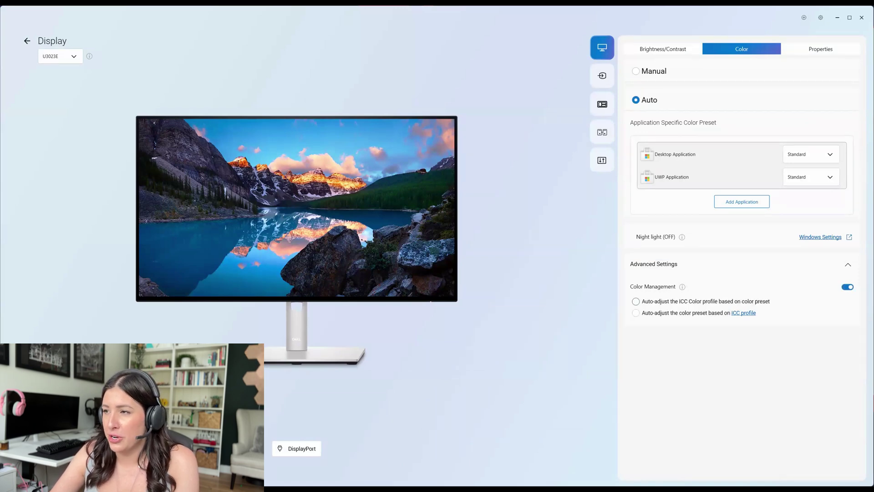
Examine the U3023E's display properties, including the available resolutions, refresh rates and orientation options.
left_click(821, 48)
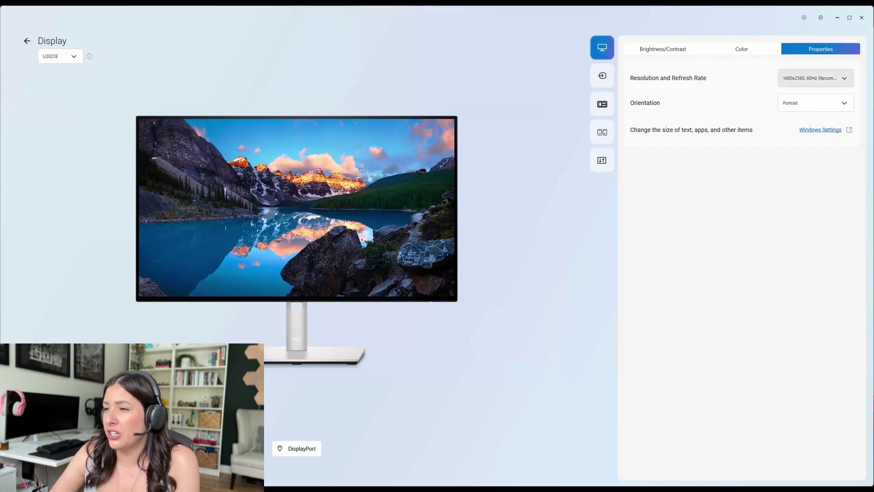
left_click(835, 79)
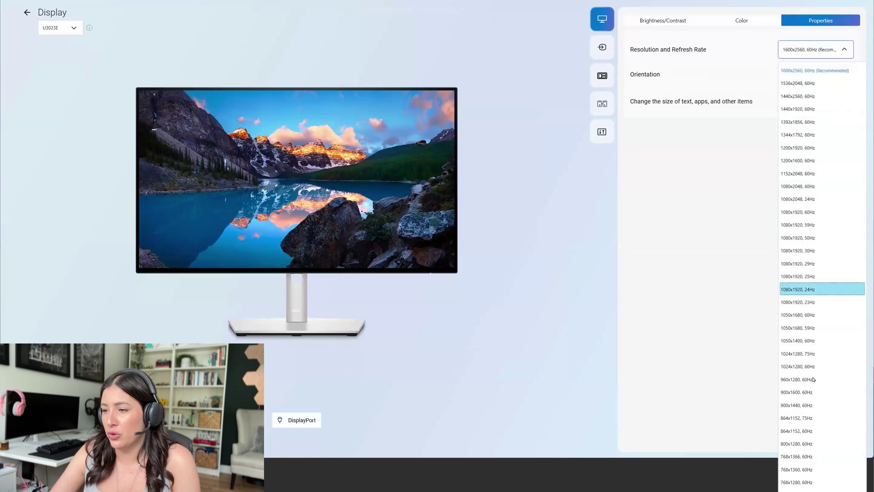
scroll(814, 379, "down", 4)
scroll(802, 354, "up", 4)
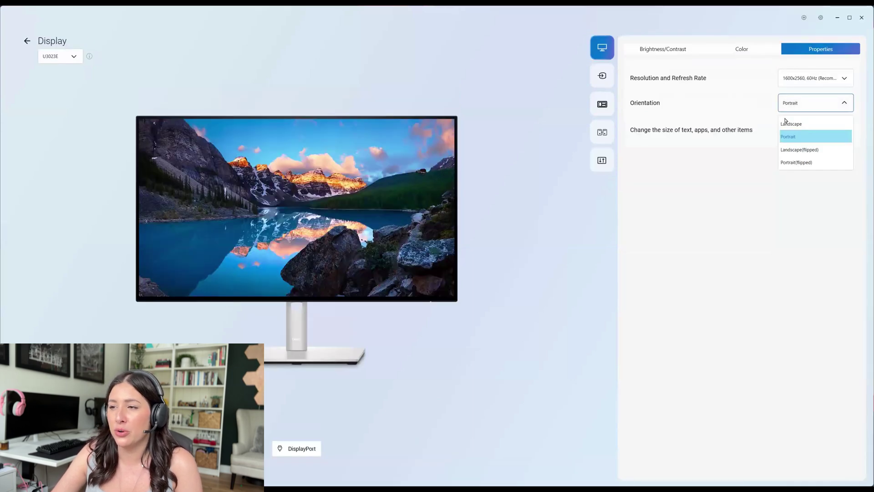
left_click(786, 121)
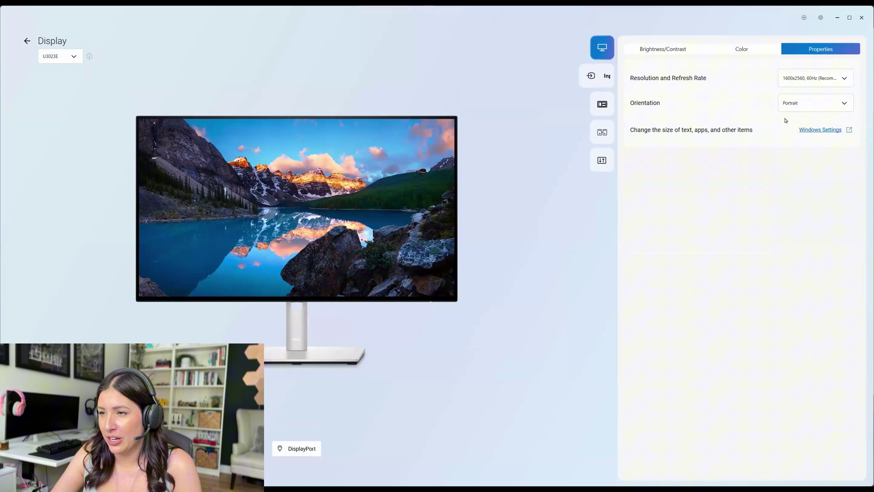
Review the U3023E's input source choices and USB upstream assignments, including the PIP/PBP options.
left_click(602, 76)
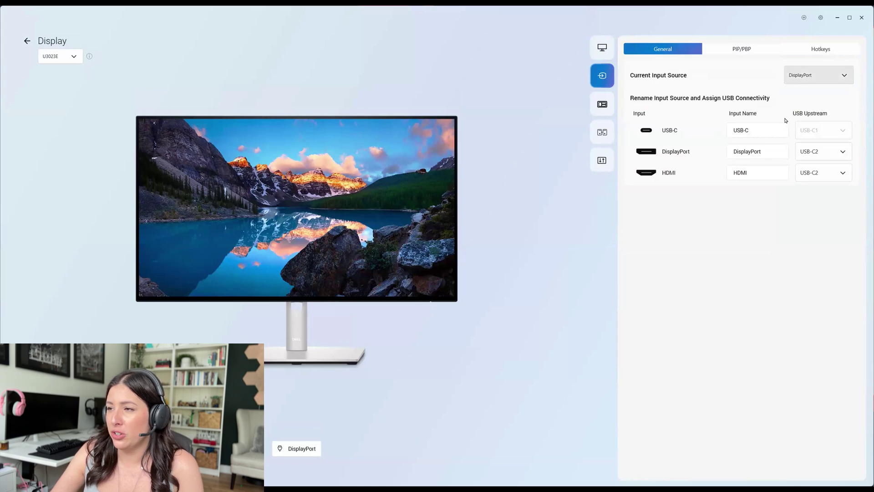
left_click(818, 75)
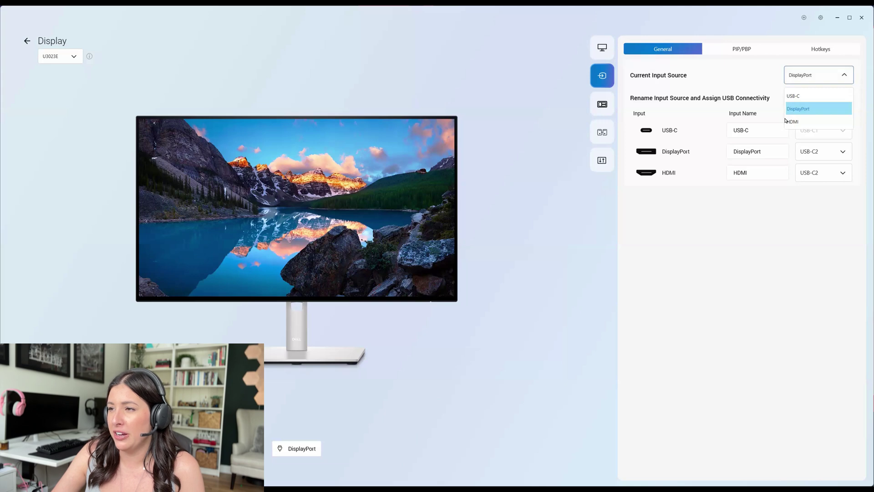
left_click(785, 120)
left_click(742, 49)
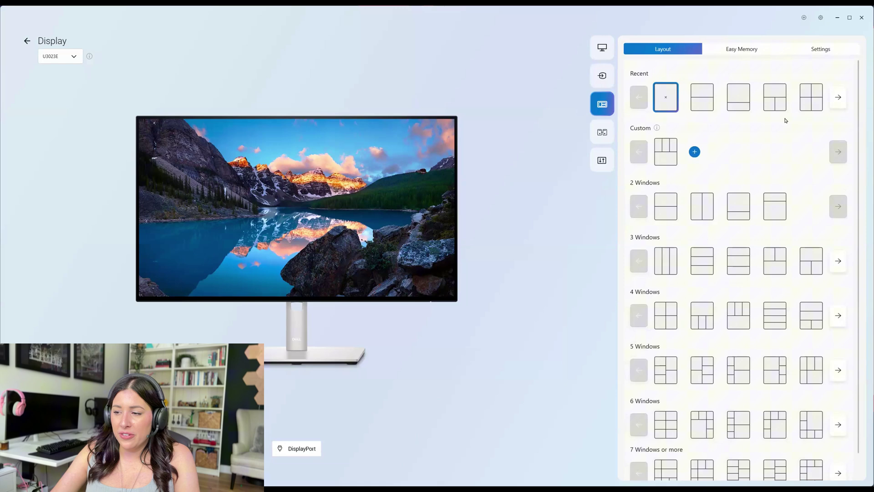
Look through the U3023E's Easy Arrange window layouts, including the recent and custom ones.
scroll(786, 120, "down", 1)
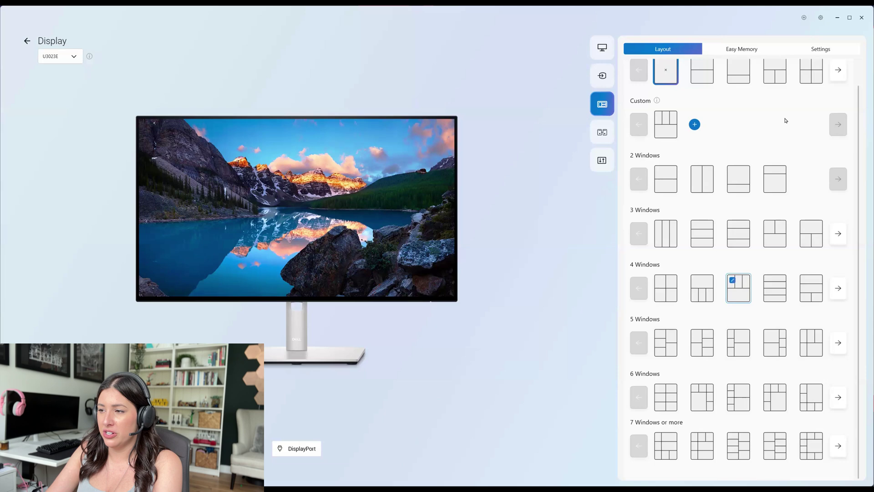
scroll(785, 120, "up", 1)
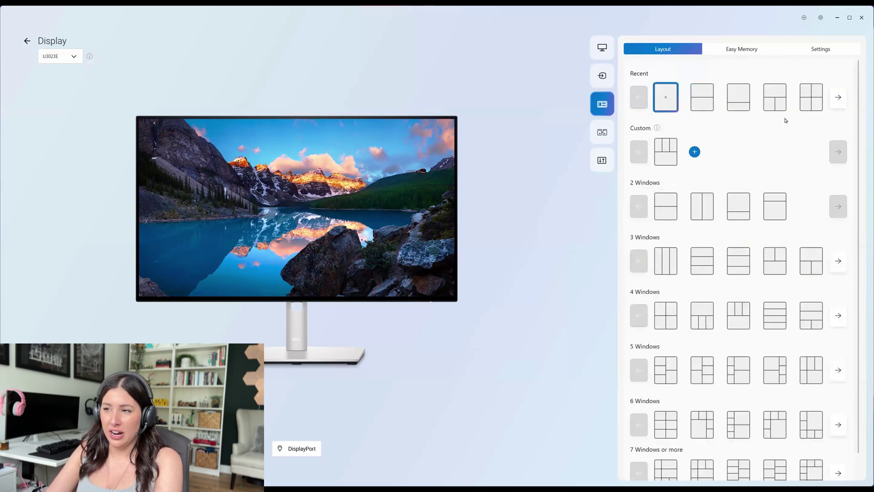
mouse_move(666, 152)
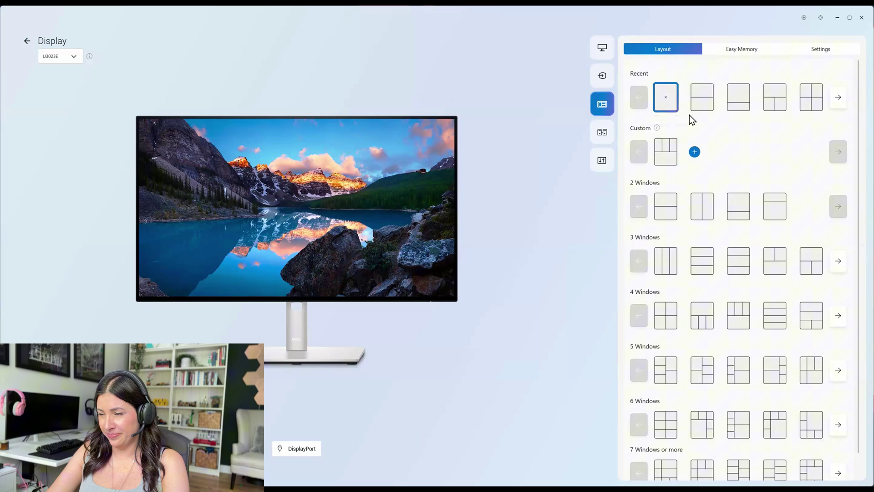
View the Easy Memory options and the Easy Arrange settings for the U3023E.
left_click(742, 49)
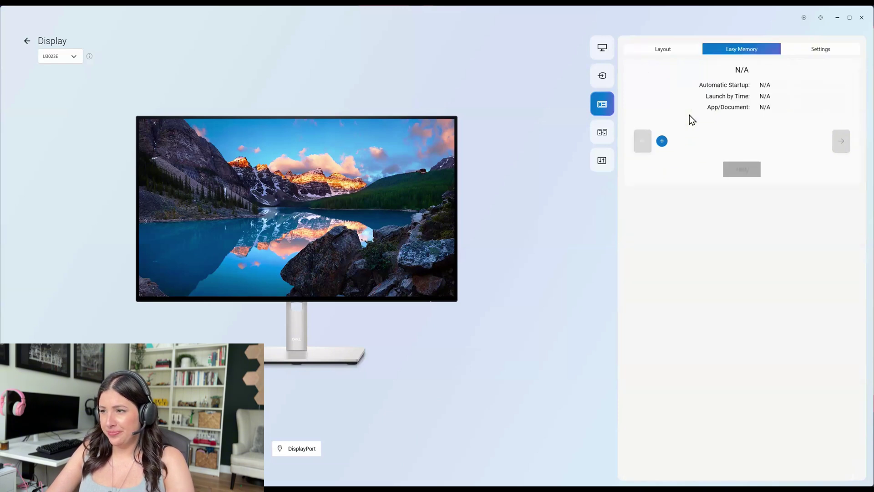
key("ctrl+Tab")
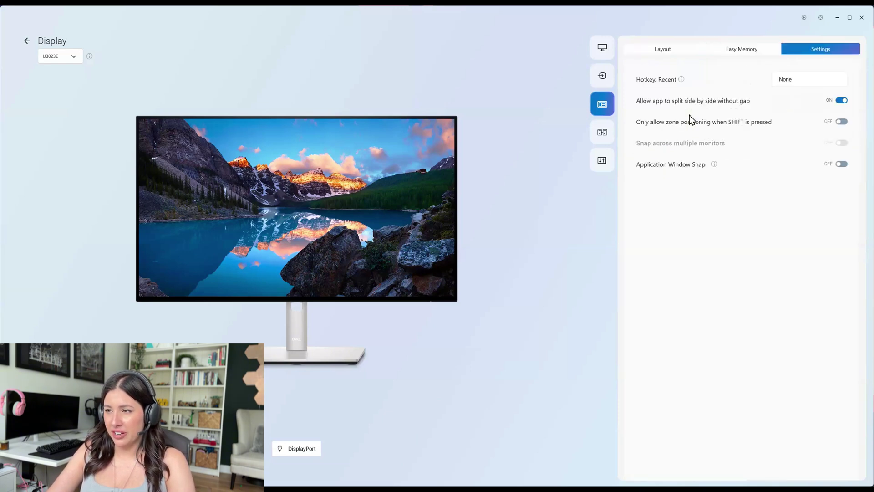
key("Tab")
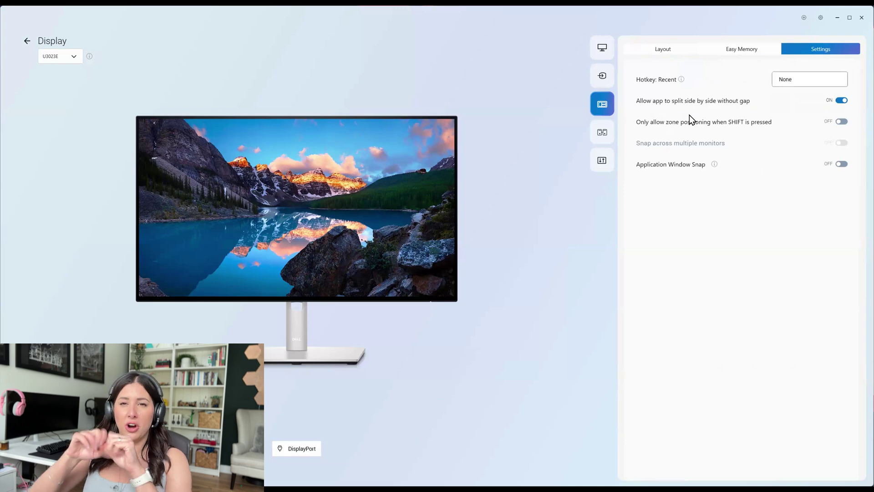
key("Tab")
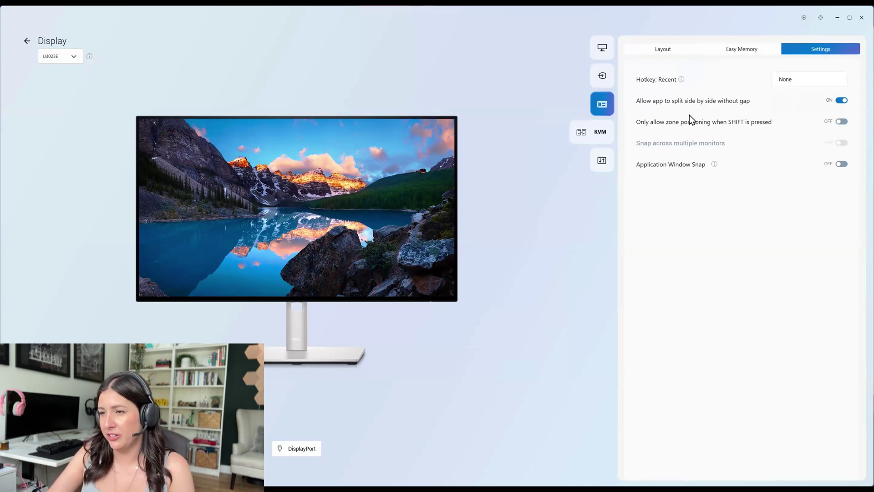
Review the U3023E's KVM setup types and its other options for PowerNap and application settings.
key("Tab")
key("Return")
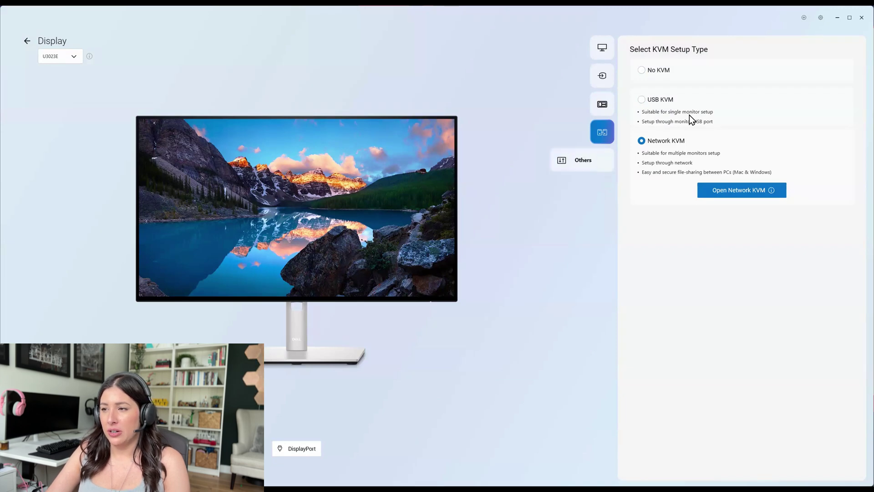
left_click(602, 160)
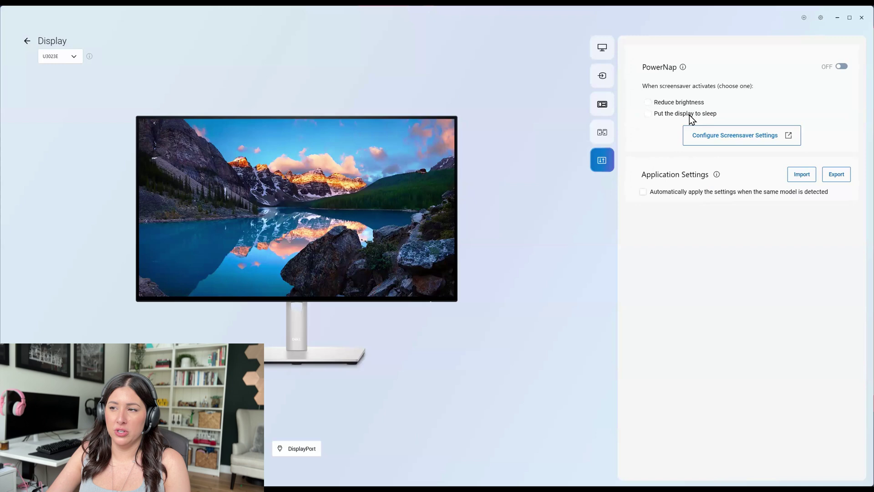
key("Tab")
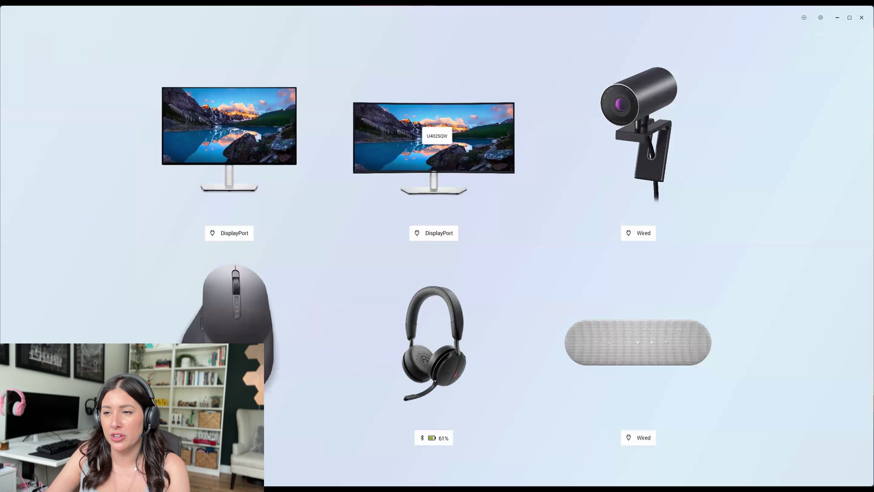
Open the U4025QW monitor and review its brightness/contrast, color and display properties.
left_click(432, 147)
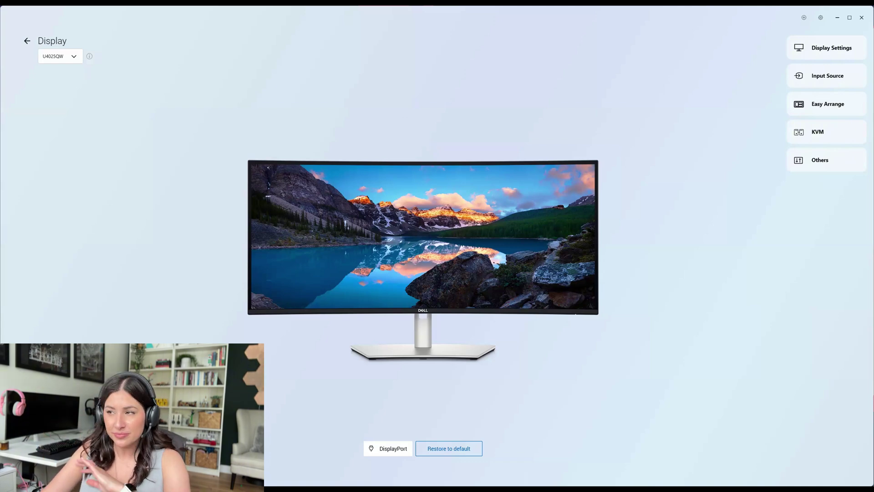
left_click(827, 47)
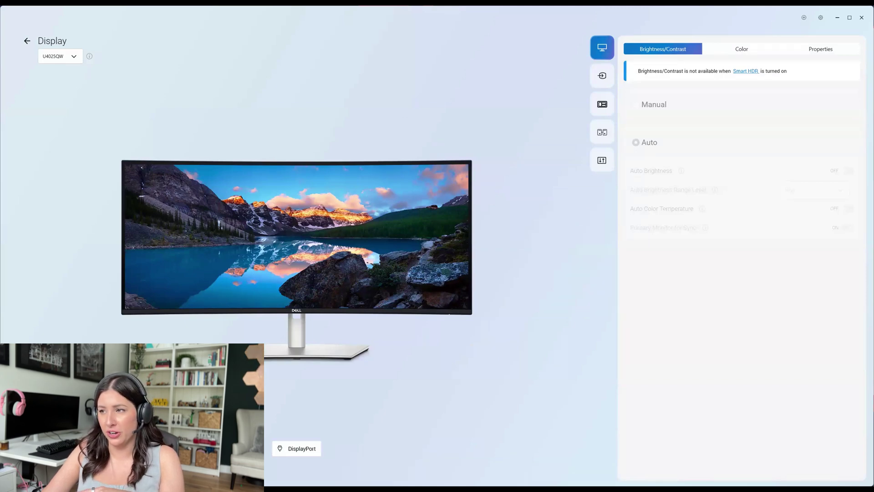
left_click(746, 71)
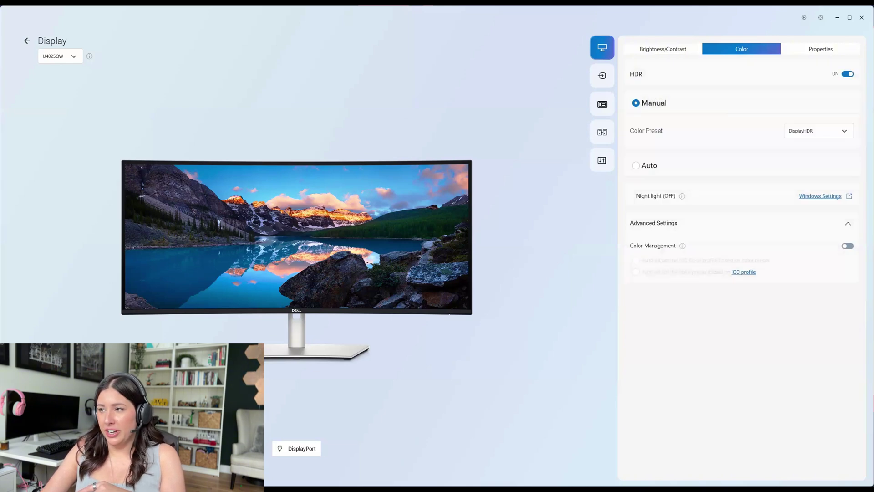
left_click(821, 49)
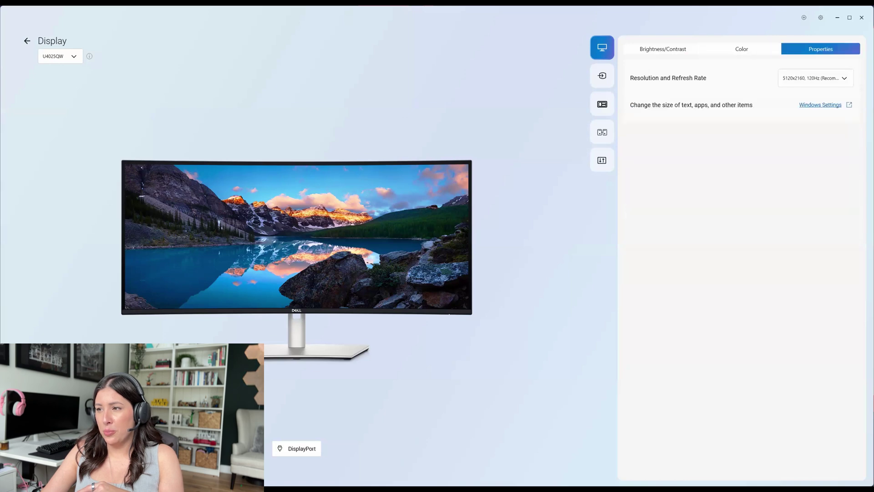
Check the current input source choices for the U4025QW and leave the selection as it is.
left_click(822, 51)
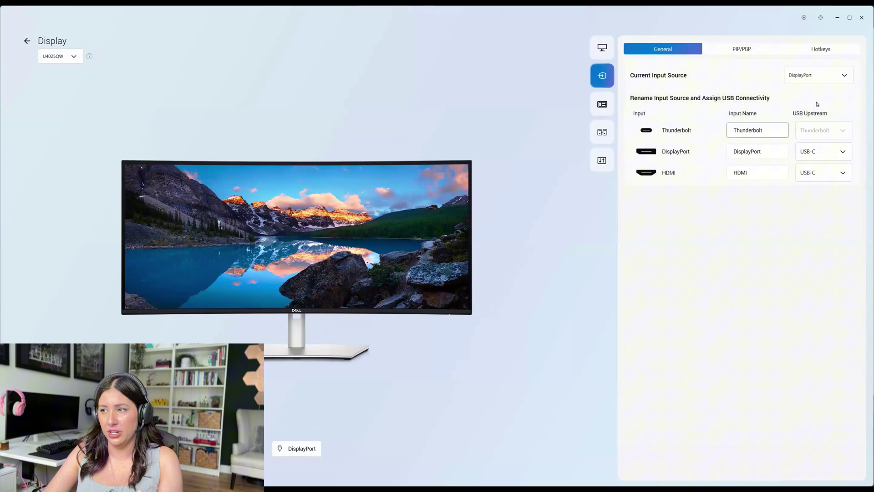
left_click(818, 75)
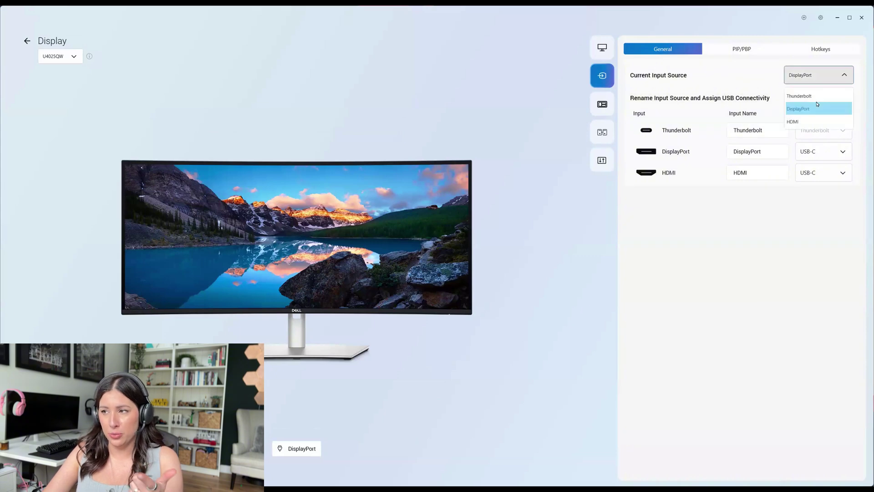
key("Escape")
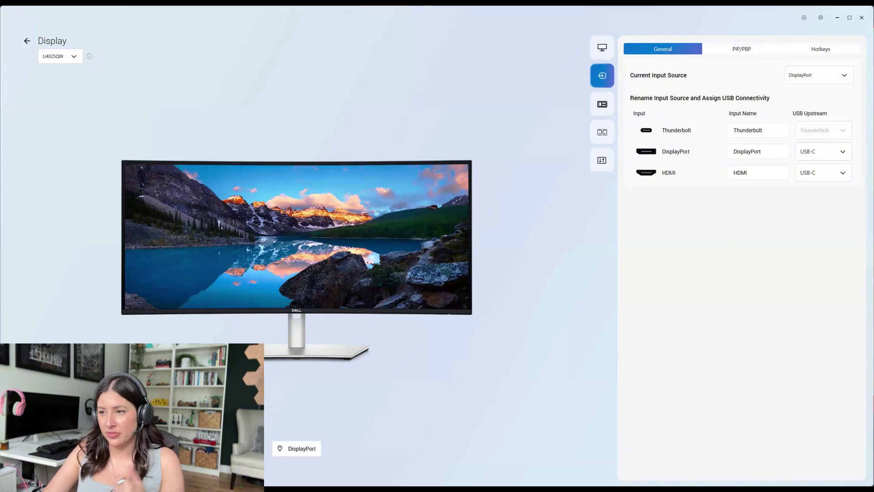
View the U4025QW's Easy Arrange layouts, KVM setup types and other settings.
left_click(602, 104)
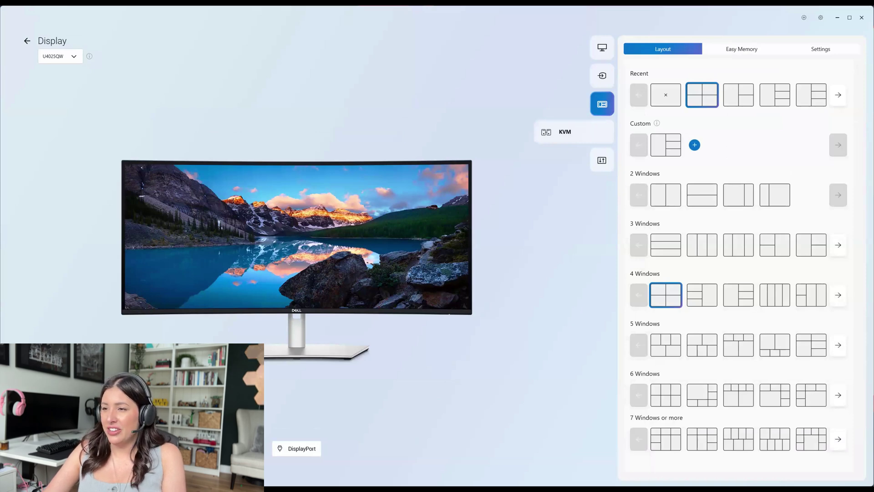
left_click(602, 132)
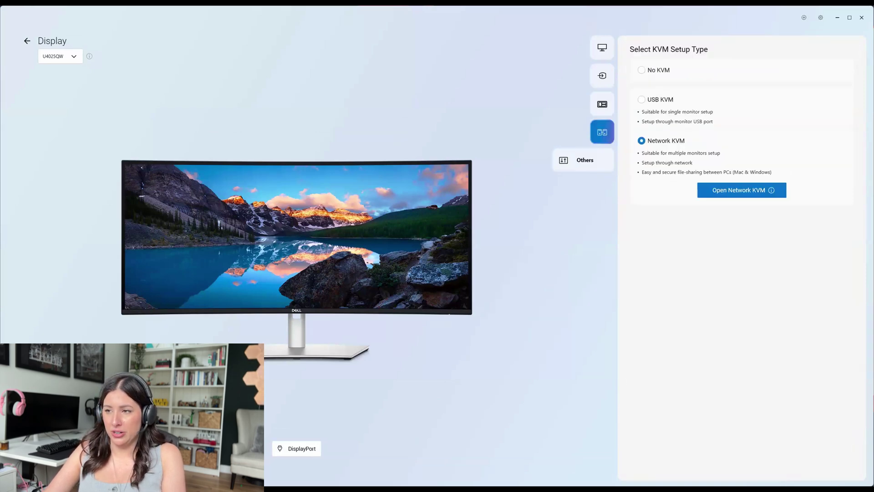
left_click(579, 160)
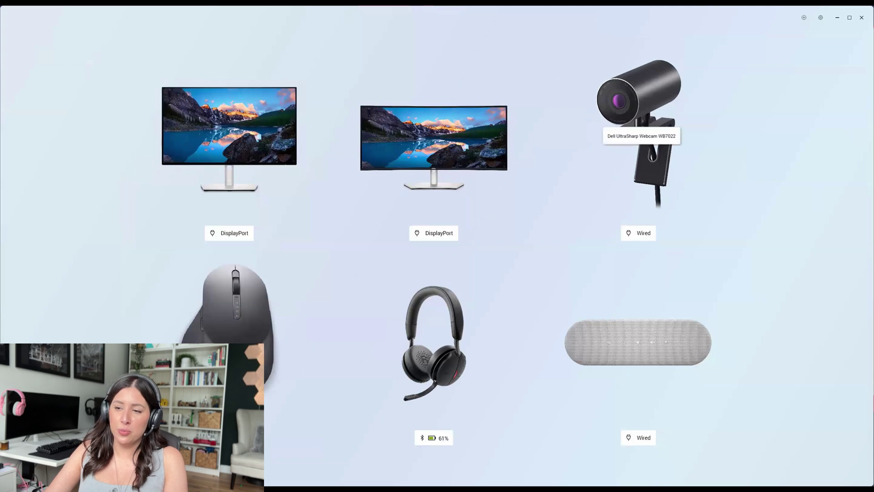
Open the WB7022 webcam and review its camera control, color and image, presence detection and capture settings.
left_click(655, 128)
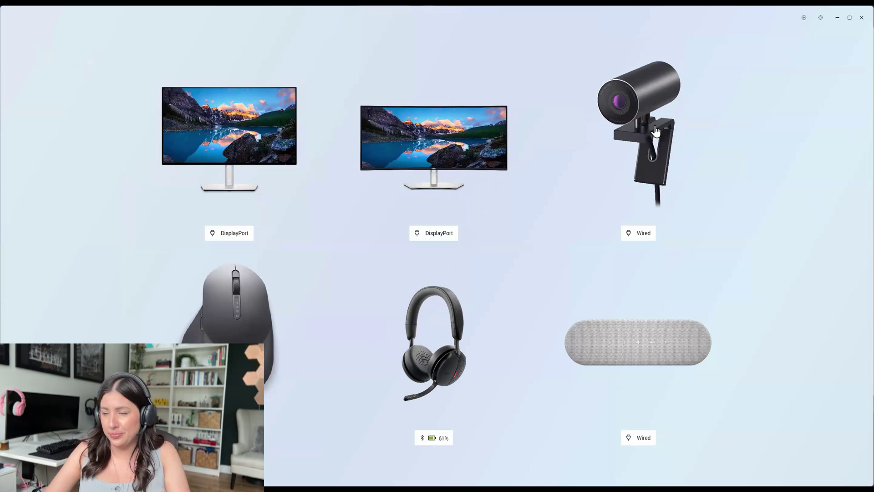
left_click(656, 131)
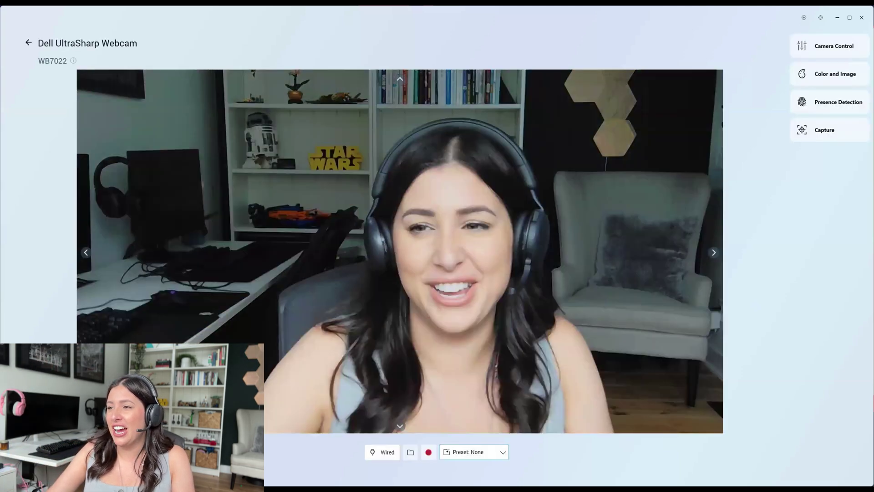
left_click(830, 46)
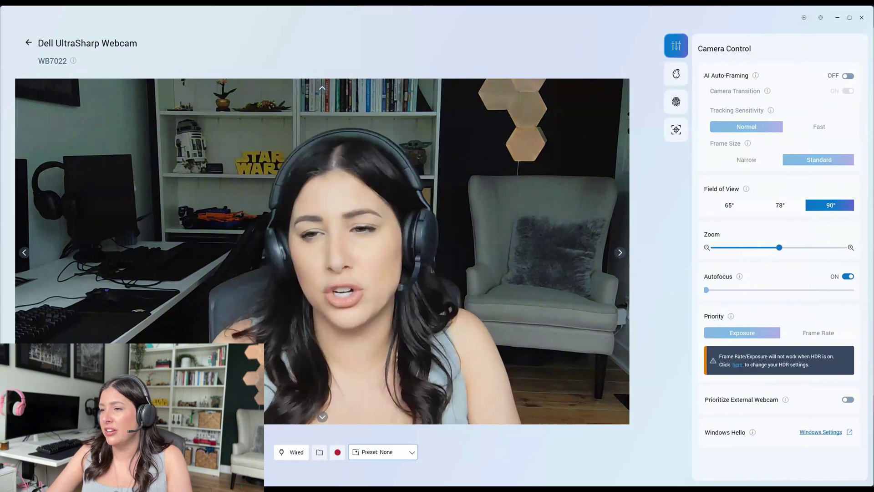
left_click(676, 74)
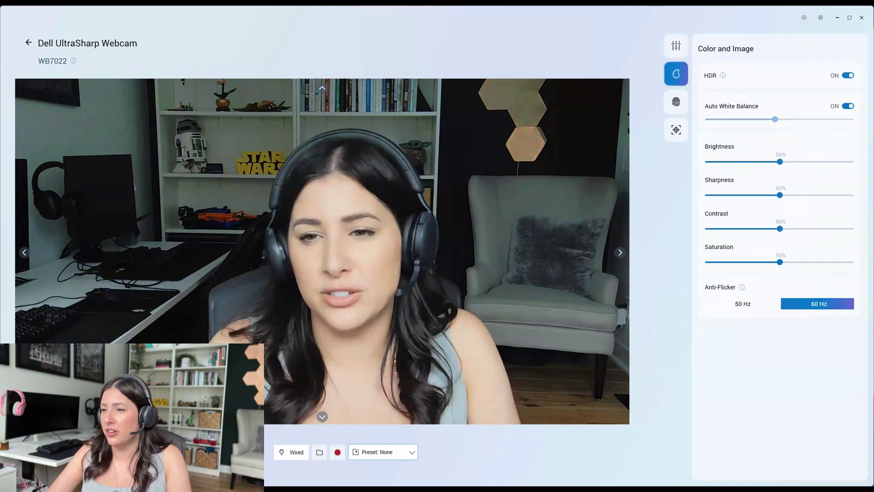
left_click(676, 102)
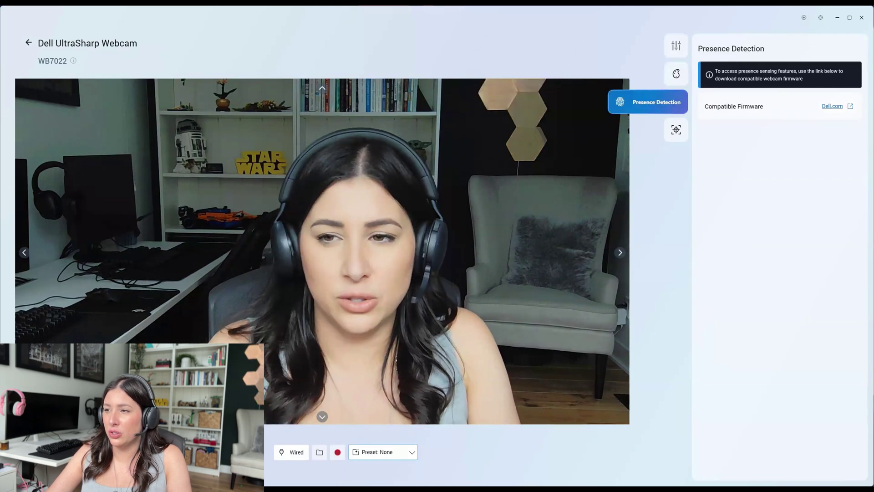
left_click(676, 130)
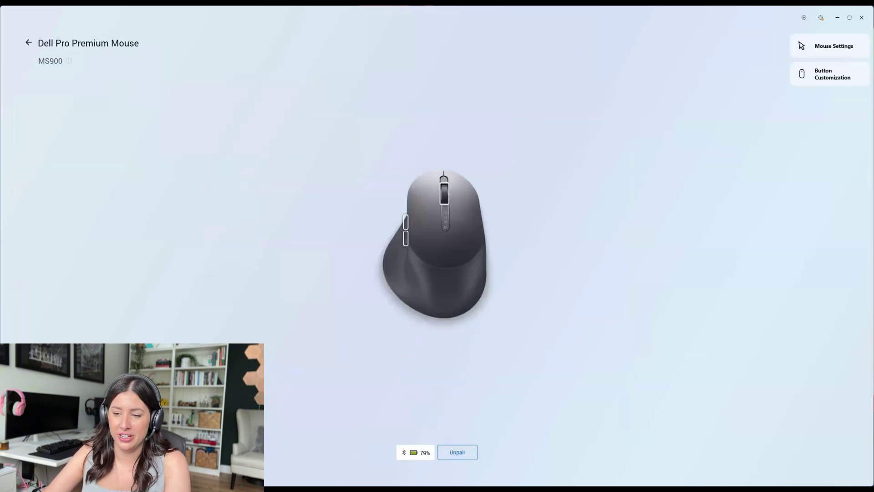
Set the Dell Pro Premium Mouse's DPI to 1800 and view its button customization options.
mouse_move(414, 452)
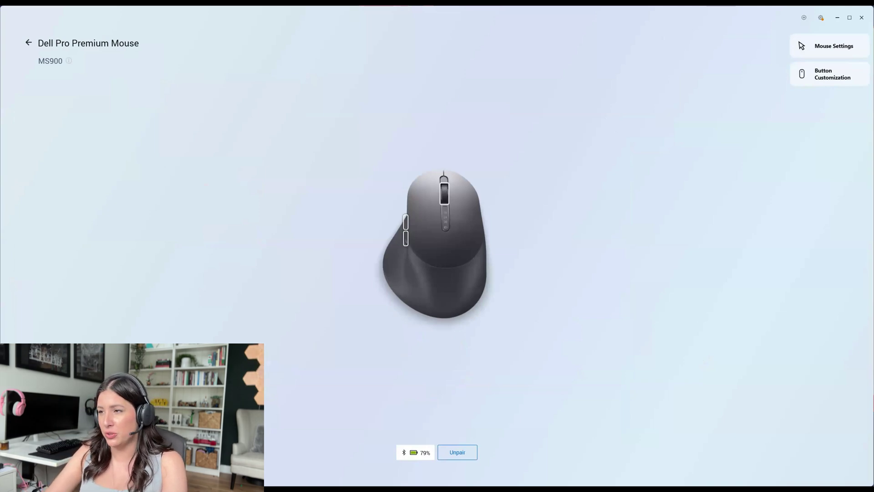
left_click(829, 46)
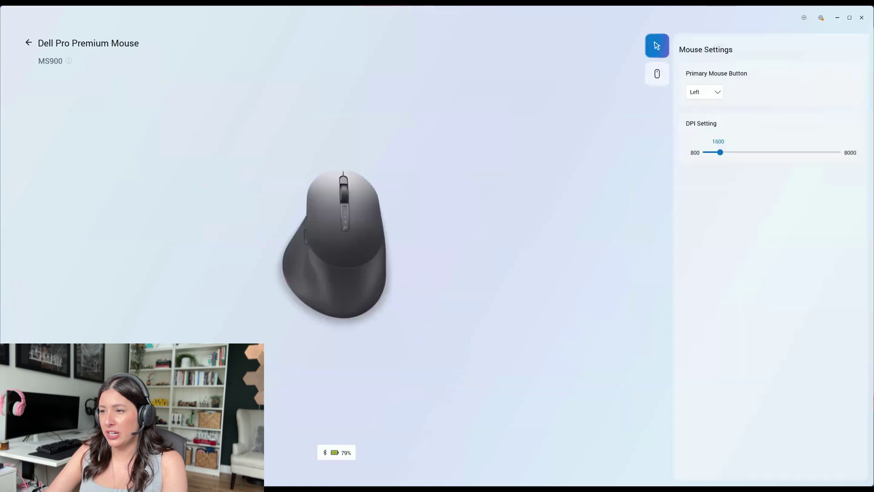
left_click_drag(720, 152, 746, 153)
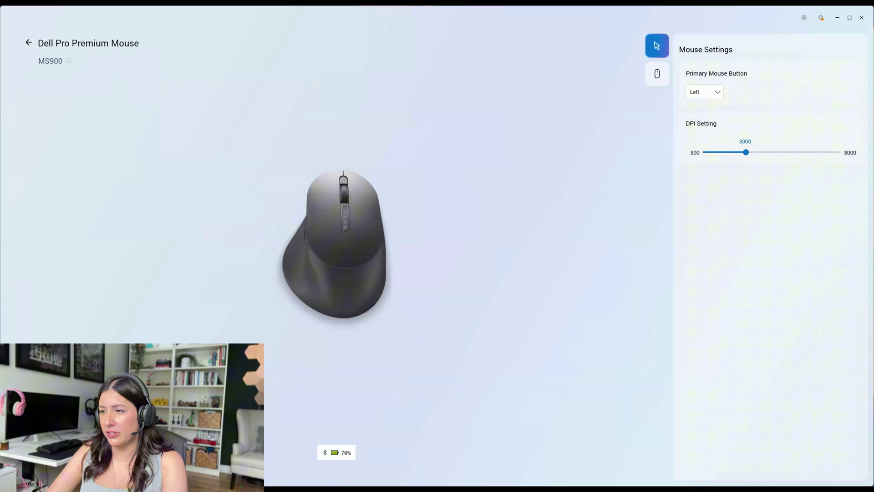
left_click_drag(746, 152, 717, 152)
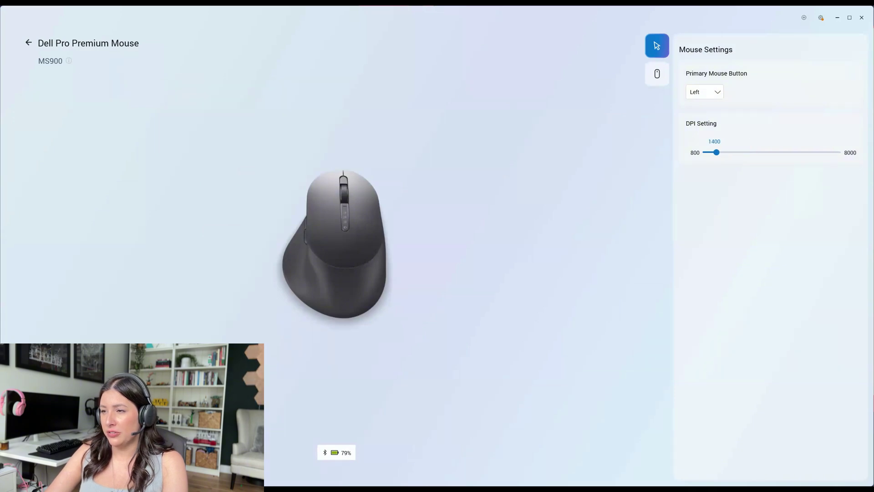
left_click_drag(717, 152, 725, 152)
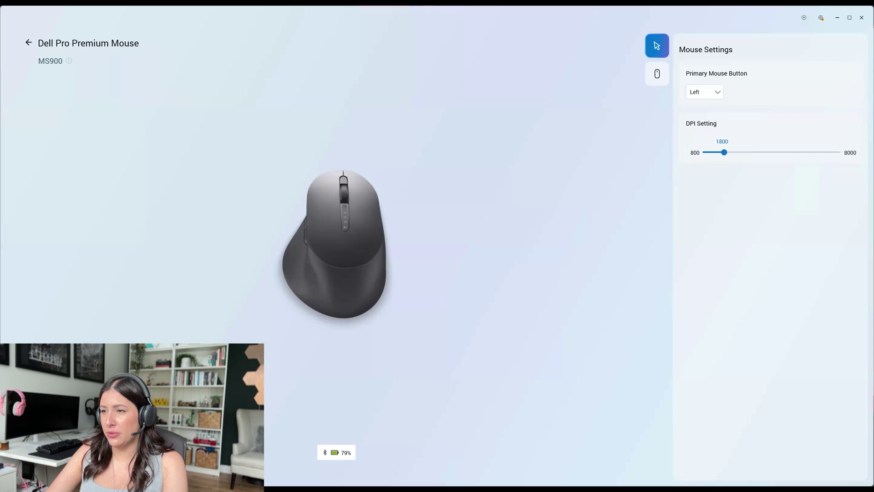
left_click(657, 74)
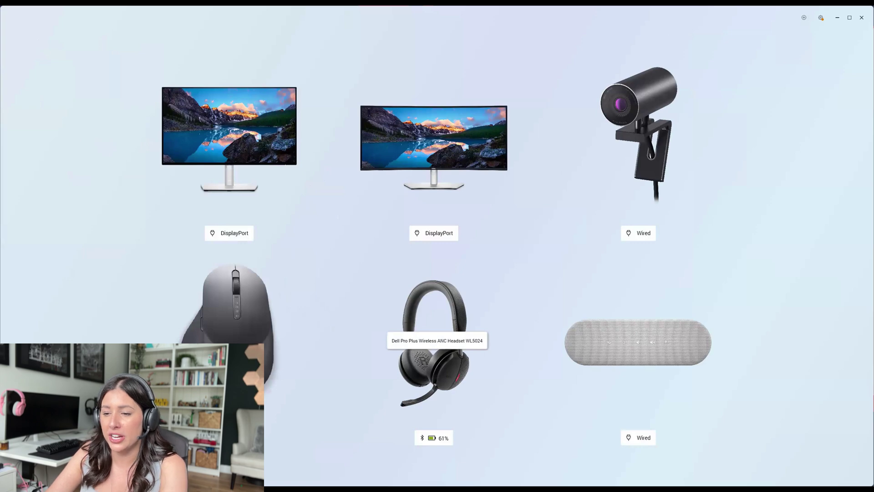
Review the WL5024 headset's audio settings, automated actions and device settings, then return to the device overview.
mouse_move(434, 438)
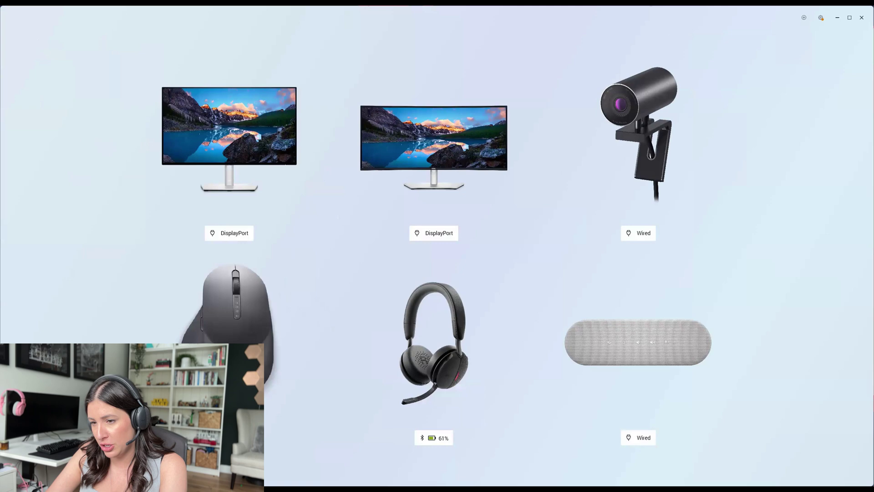
left_click(434, 344)
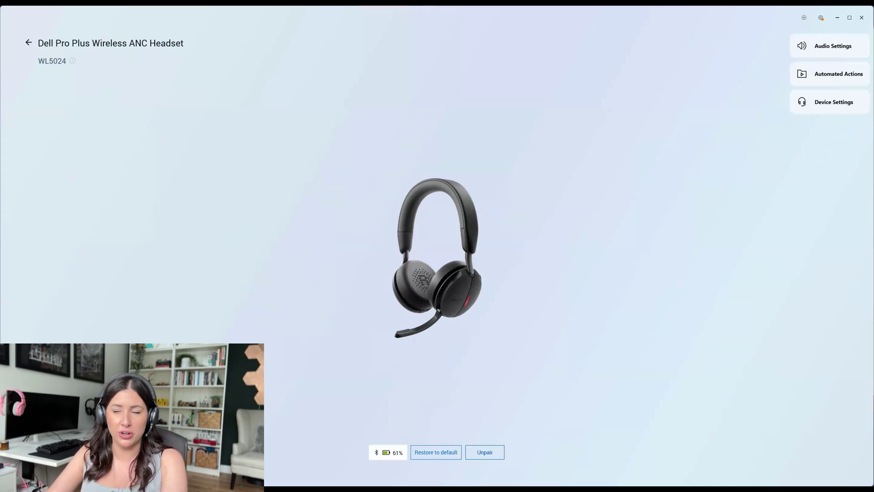
left_click(830, 46)
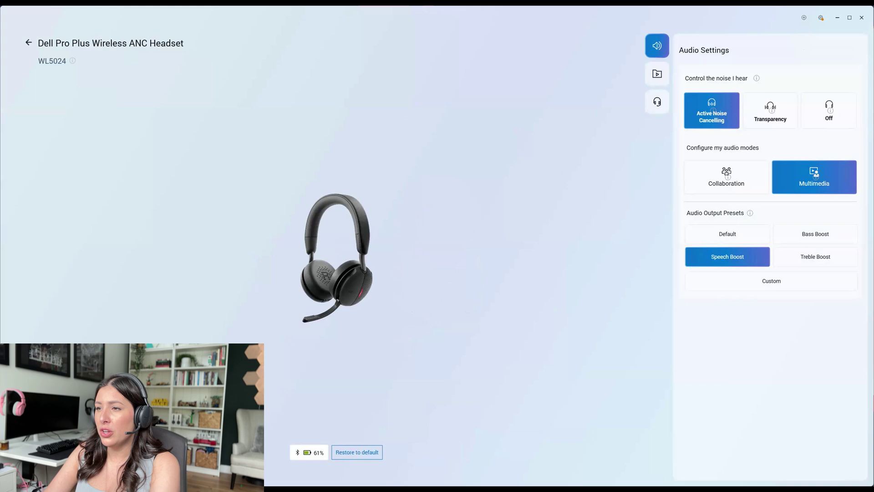
left_click(657, 74)
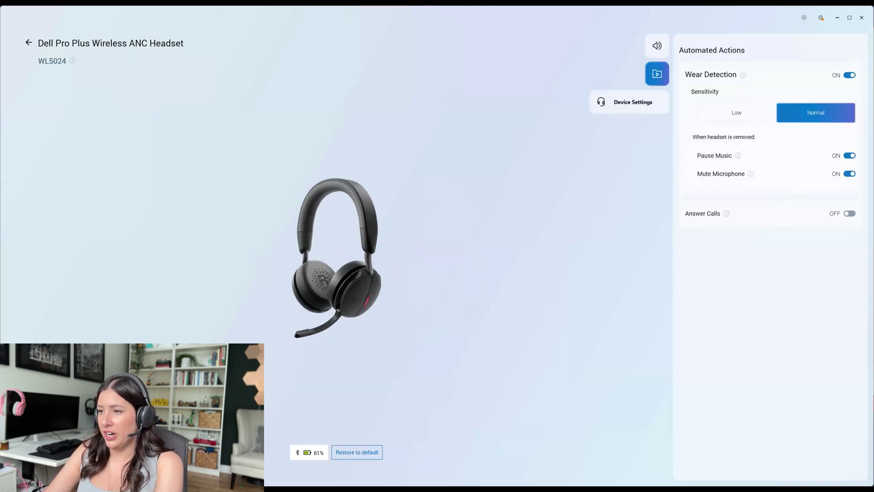
left_click(657, 102)
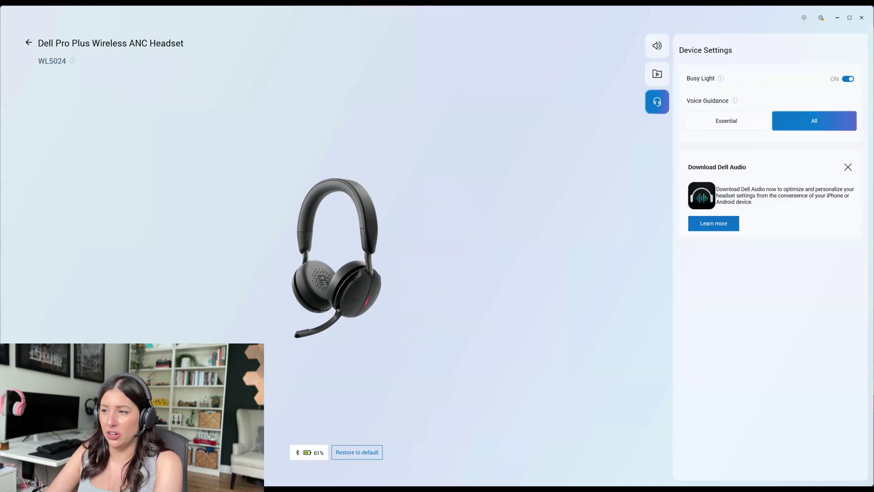
left_click(31, 42)
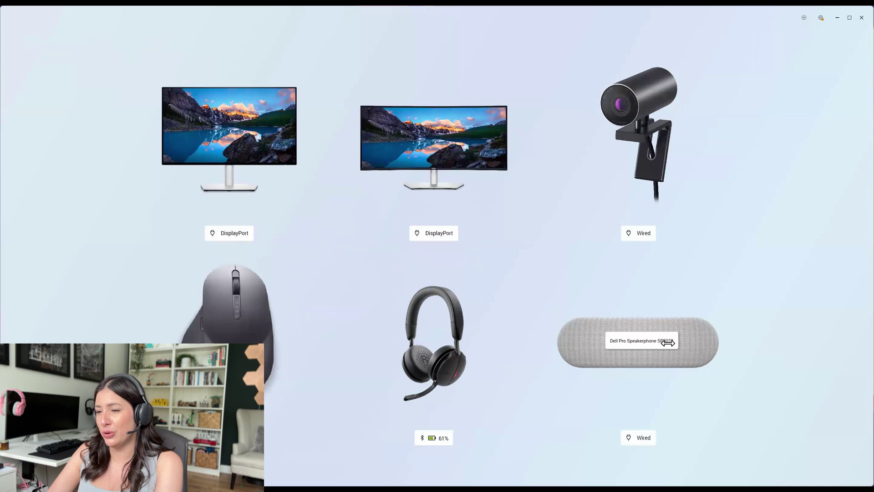
Review the SP3022 speakerphone's audio presets and audio settings, trying Min & Max Only for the volume adjustment tone before reselecting Every Level.
left_click(631, 346)
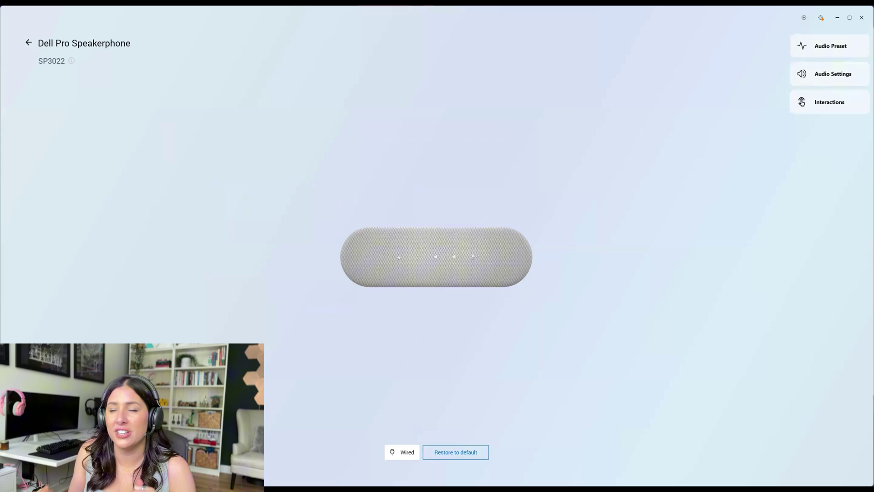
left_click(830, 46)
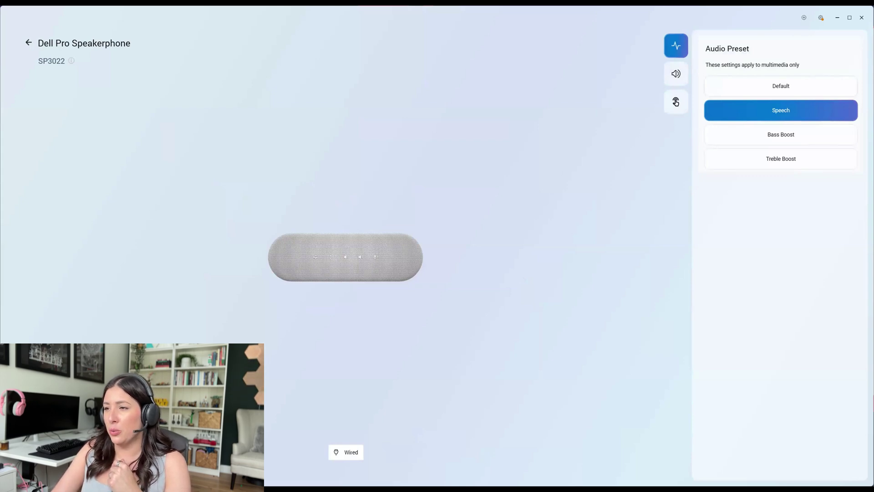
left_click(676, 74)
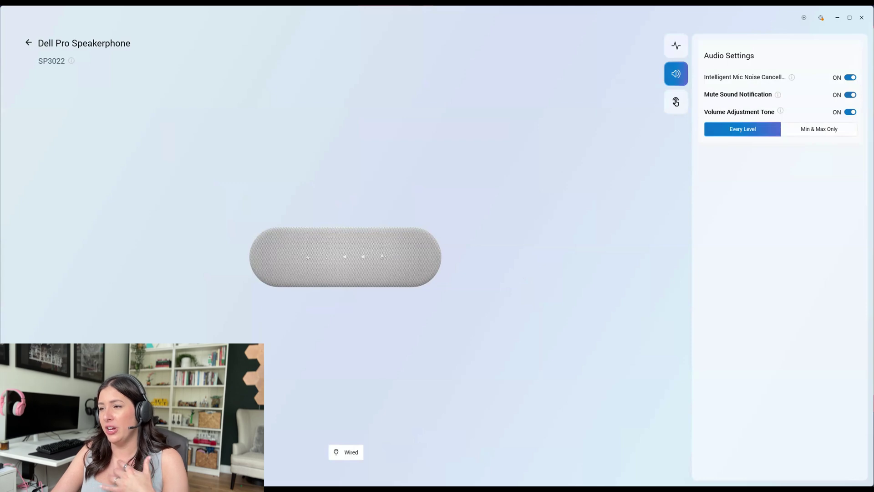
left_click(819, 129)
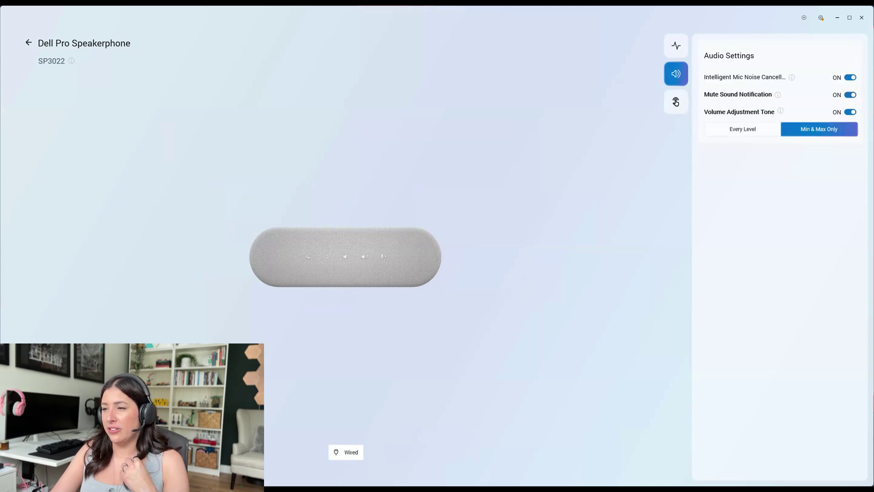
left_click(743, 130)
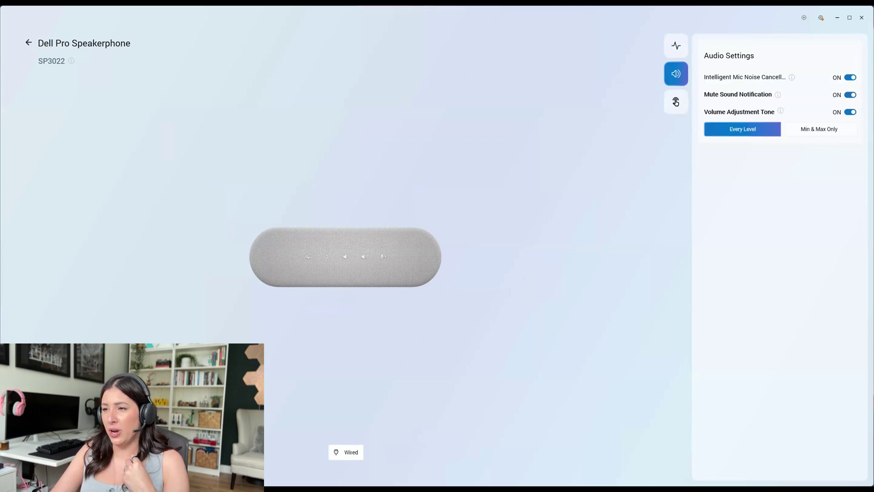
Compare which speakerphone buttons are available in Microsoft Teams, Zoom and Google Meet.
left_click(676, 102)
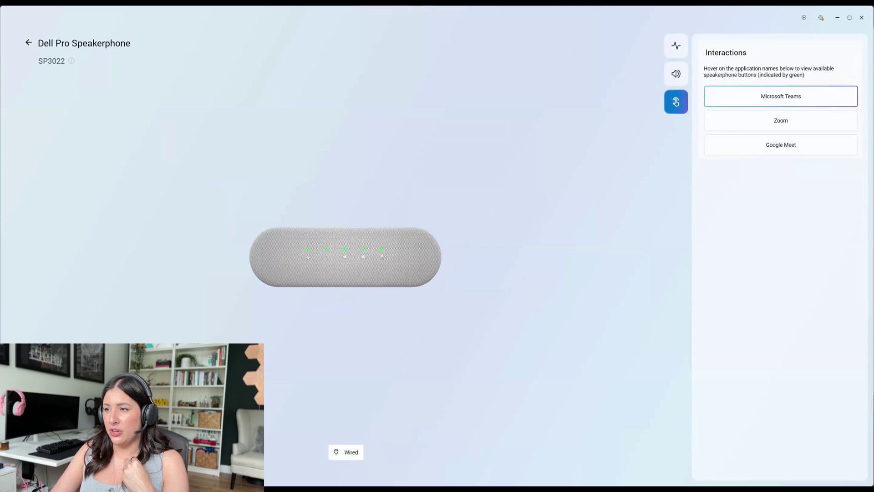
mouse_move(781, 120)
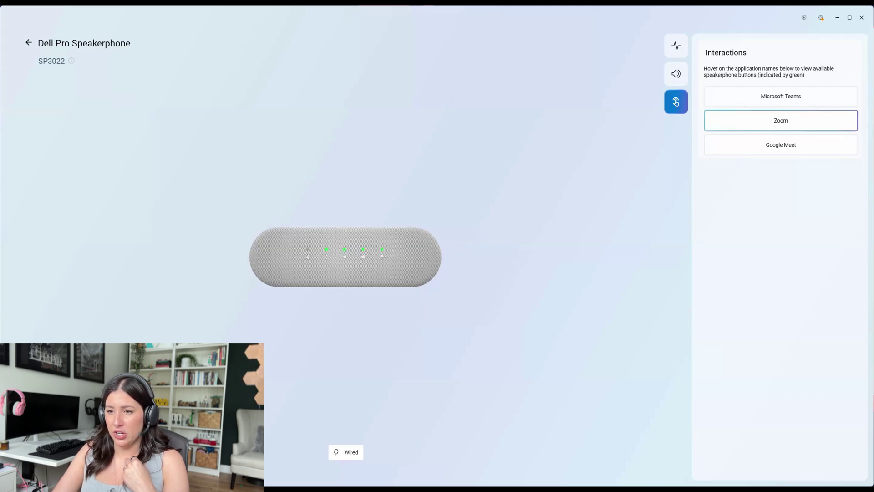
mouse_move(781, 145)
mouse_move(781, 96)
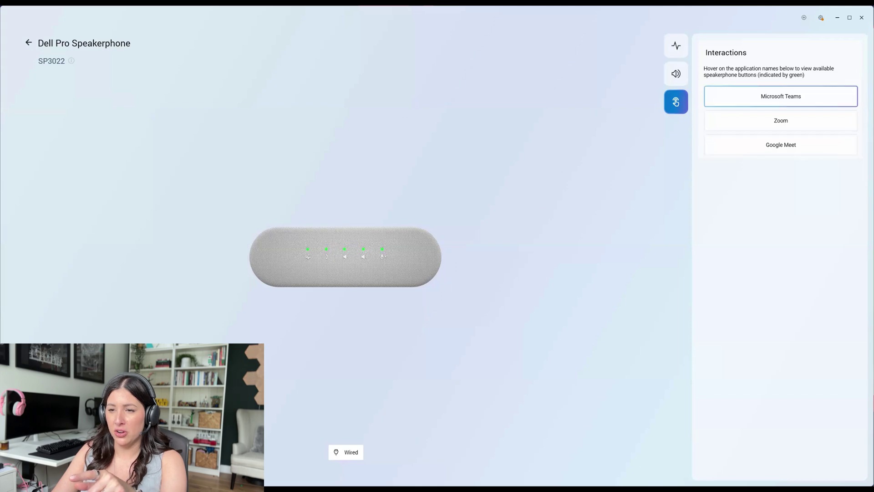